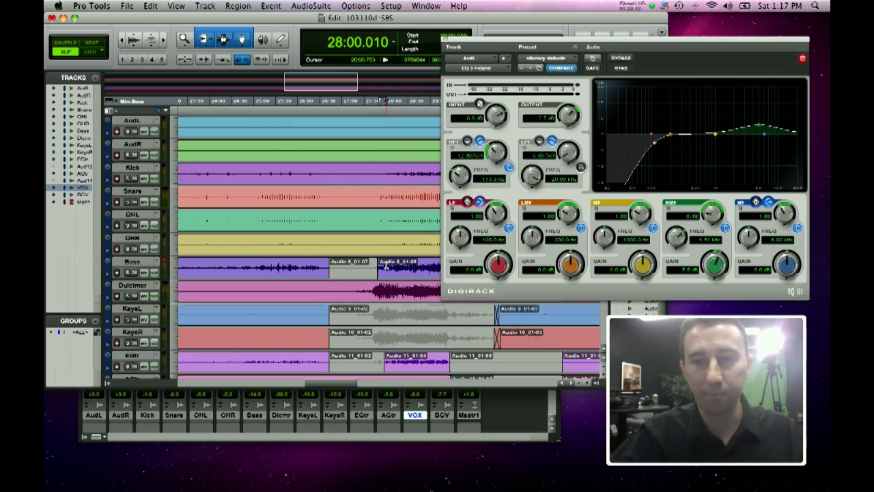
Bring up the Mix window, audition the AudL and AudR tracks in solo, and clear the solos
{"action": "key", "text": "super+equal"}
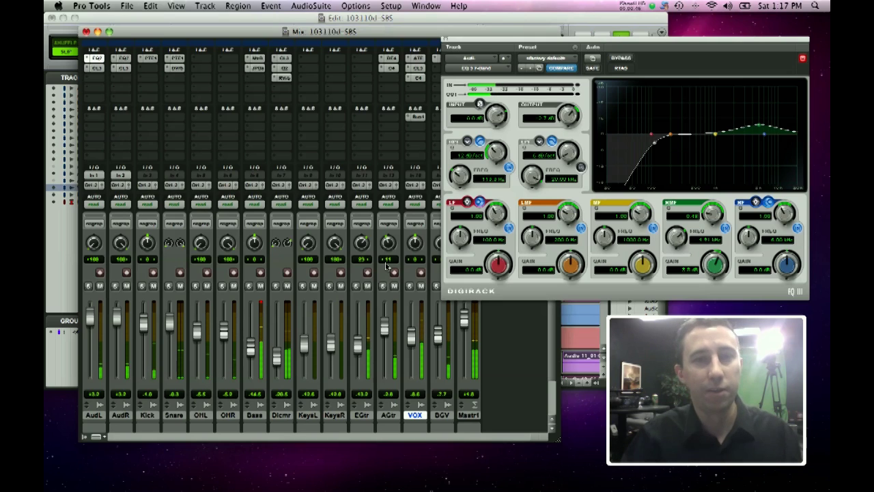
{"action": "left_click", "coordinate": [87, 287]}
{"action": "left_click", "coordinate": [115, 286]}
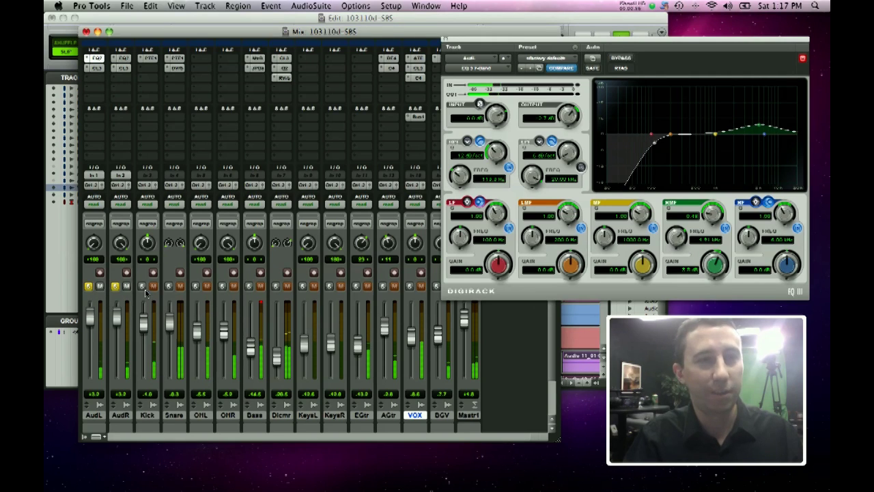
{"action": "left_click", "coordinate": [114, 287], "text": "alt"}
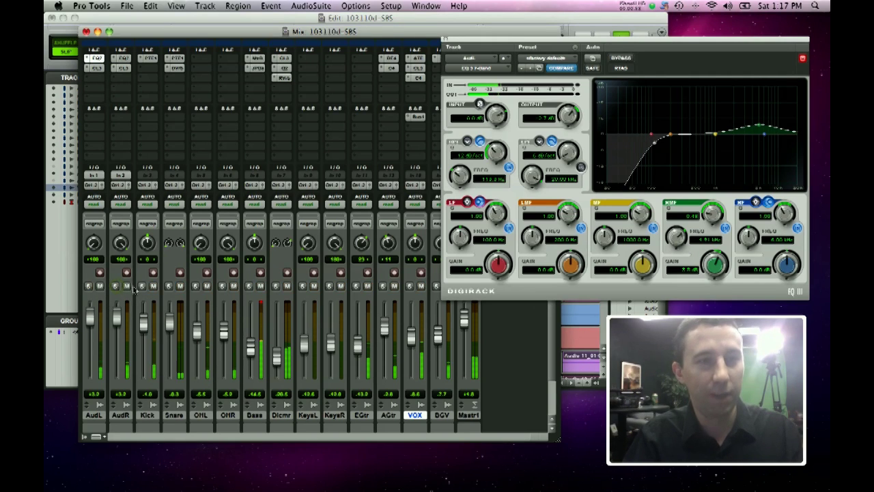
Solo the Kick, Snare, OHL and OHR tracks, compare the snare's D-Verb bypassed and active, and clear the solos
{"action": "left_click", "coordinate": [142, 286]}
{"action": "left_click", "coordinate": [195, 287]}
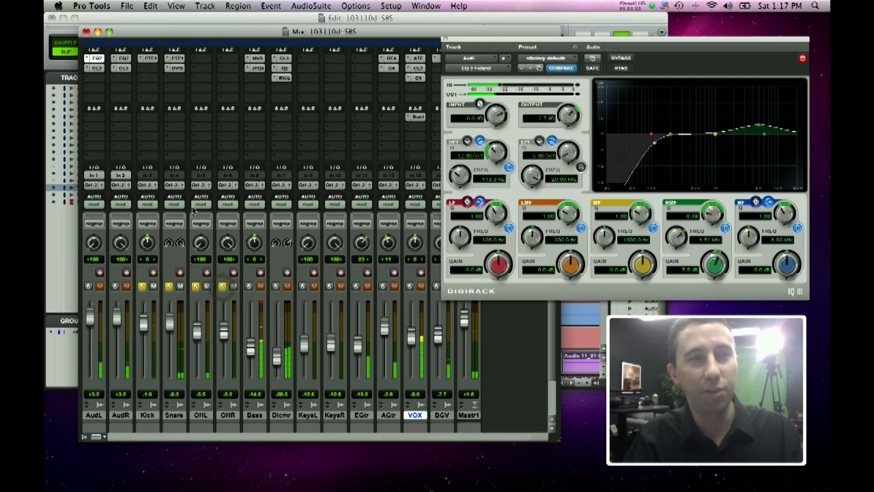
{"action": "left_click", "coordinate": [176, 69]}
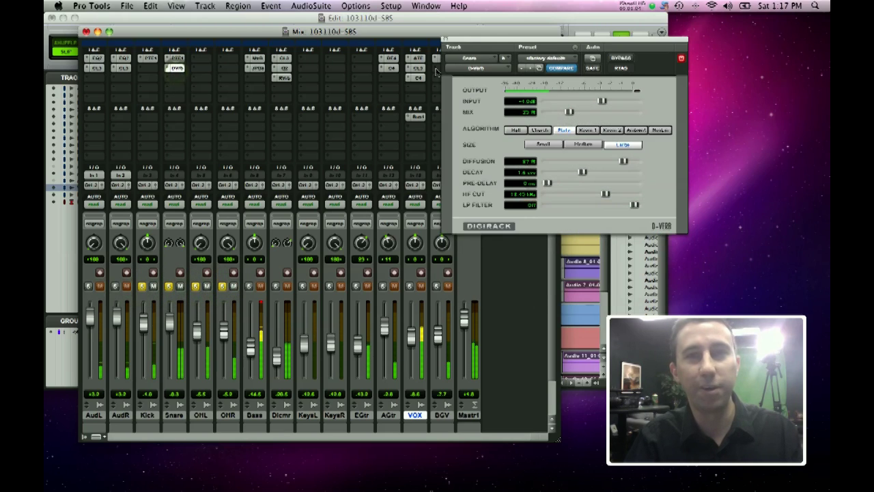
{"action": "left_click_drag", "start_coordinate": [468, 39], "coordinate": [422, 54]}
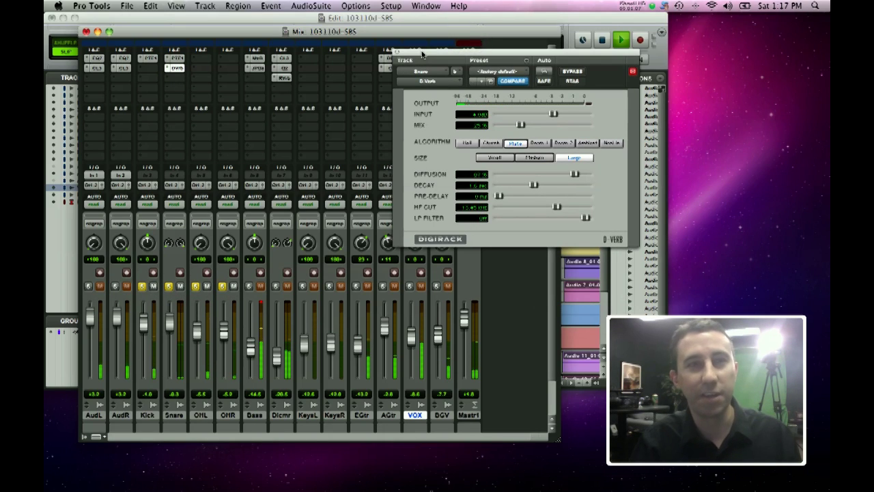
{"action": "left_click", "coordinate": [177, 69], "text": "super"}
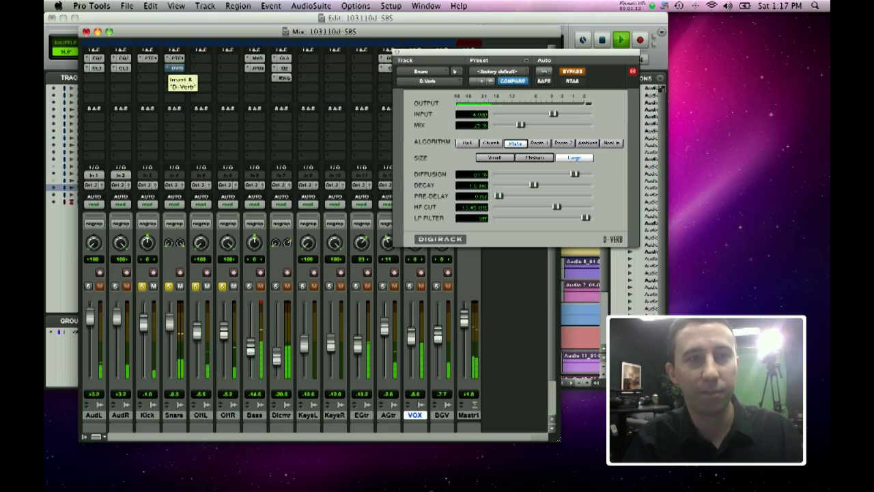
{"action": "left_click", "coordinate": [179, 69], "text": "super"}
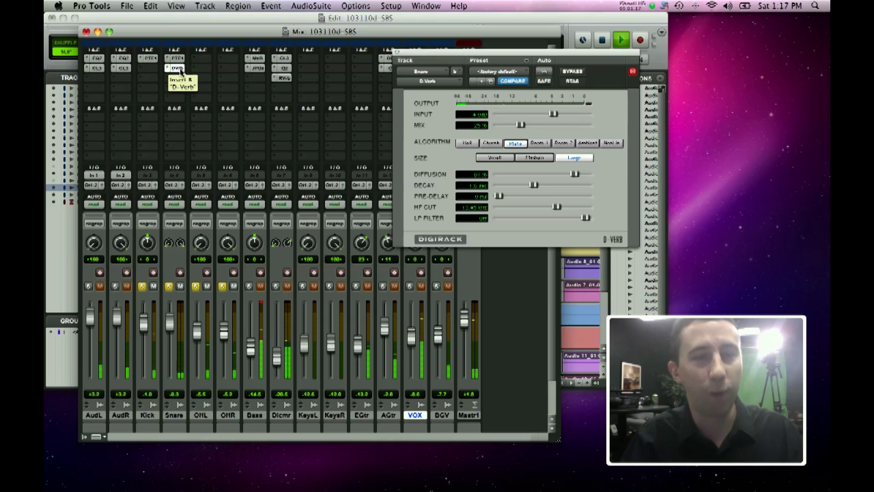
{"action": "left_click", "coordinate": [223, 286], "text": "alt"}
Solo the Bass track and examine its MaxxBass and Jack Joseph Puig Bass plug-ins
{"action": "left_click", "coordinate": [249, 287]}
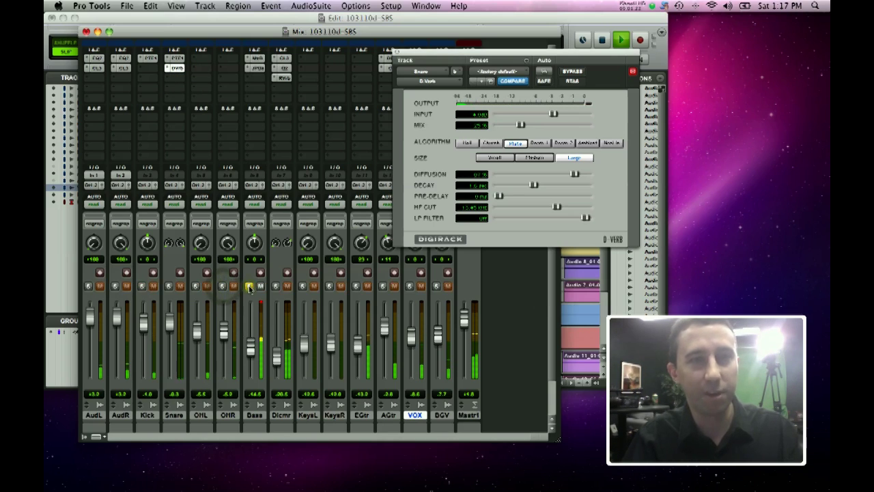
{"action": "left_click", "coordinate": [256, 58]}
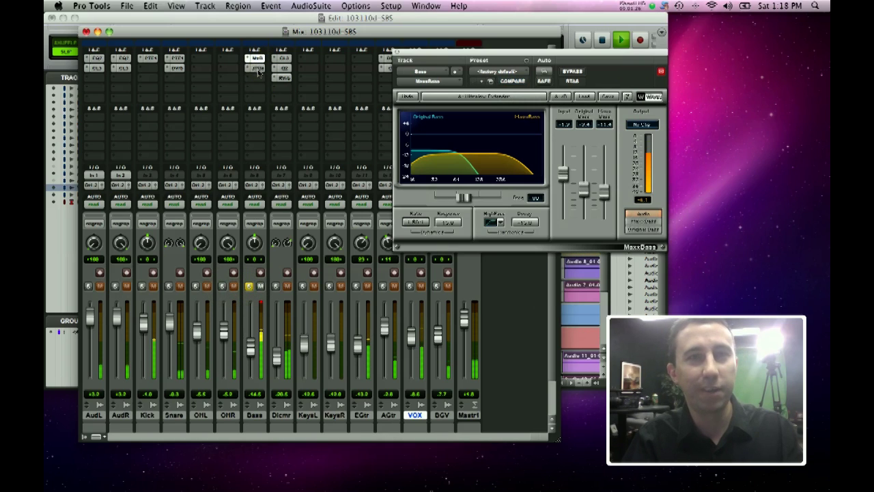
{"action": "left_click", "coordinate": [256, 69]}
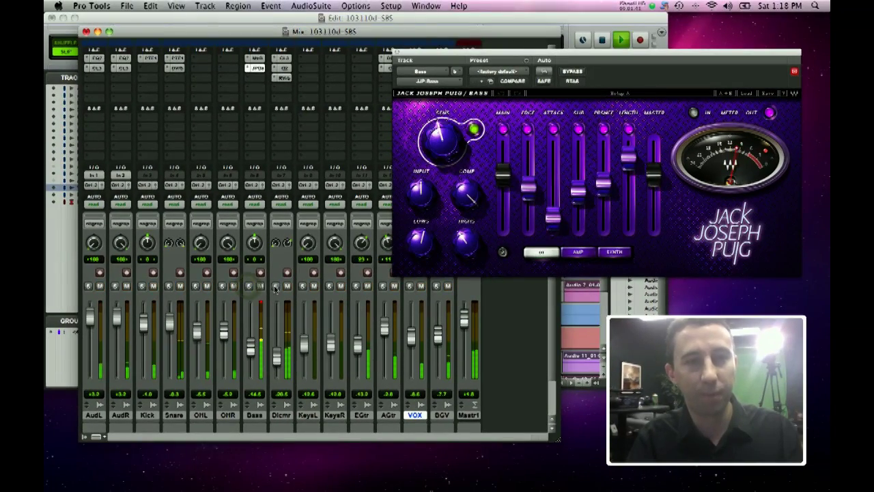
Audition the Dlcmr track in solo with its Renaissance Reverberator open, and open the AGtr track's first insert
{"action": "left_click", "coordinate": [275, 286]}
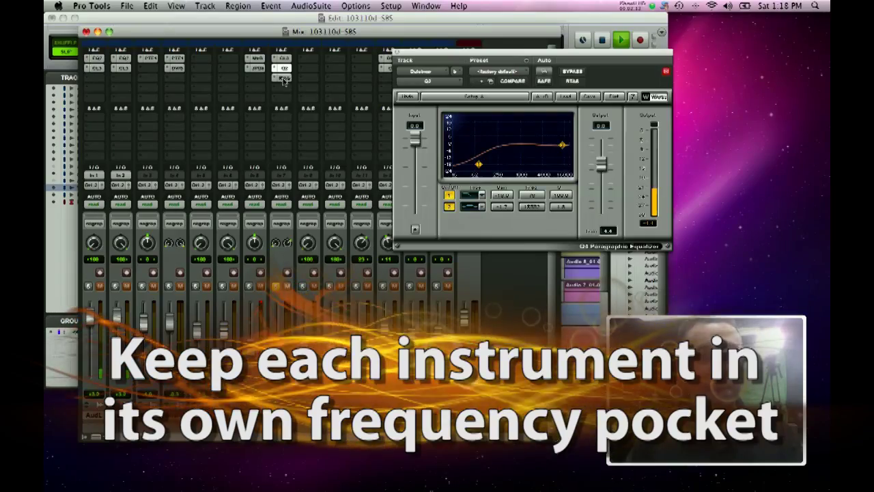
{"action": "left_click", "coordinate": [282, 78]}
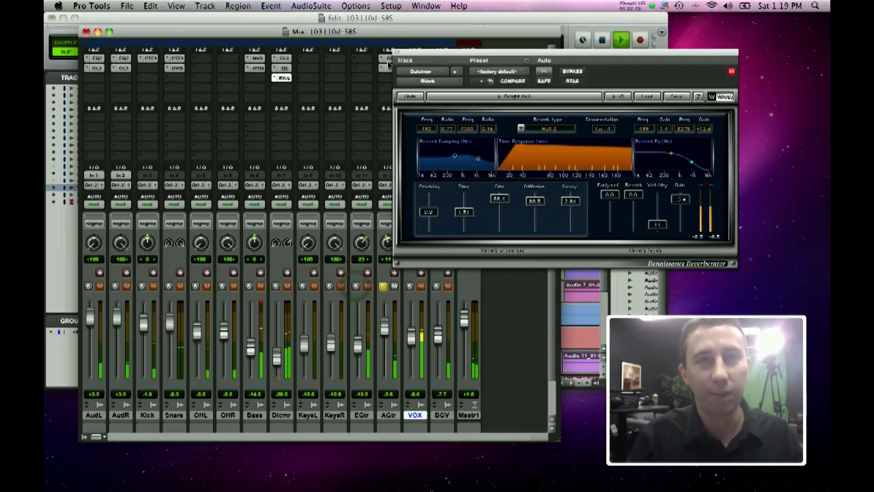
{"action": "left_click", "coordinate": [387, 59]}
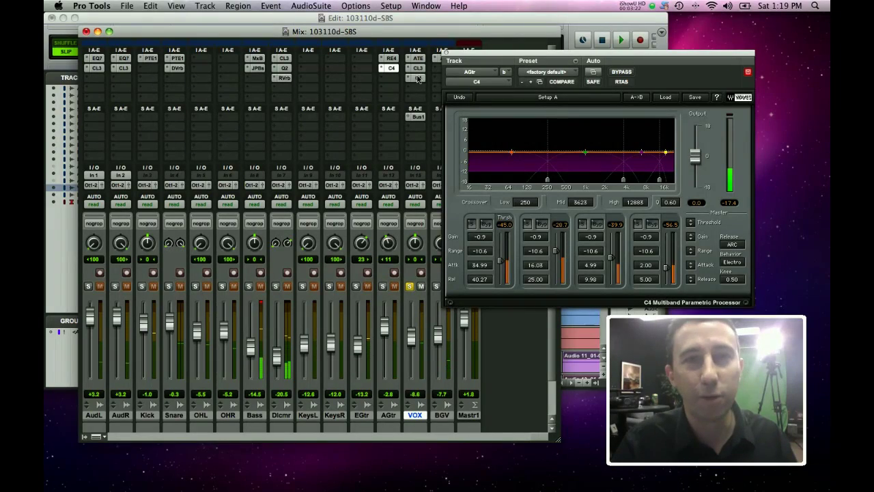
Play the soloed VOX track, raise the Retune Speed in its Auto-Tune Evo insert, and stop playback
{"action": "key", "text": "space"}
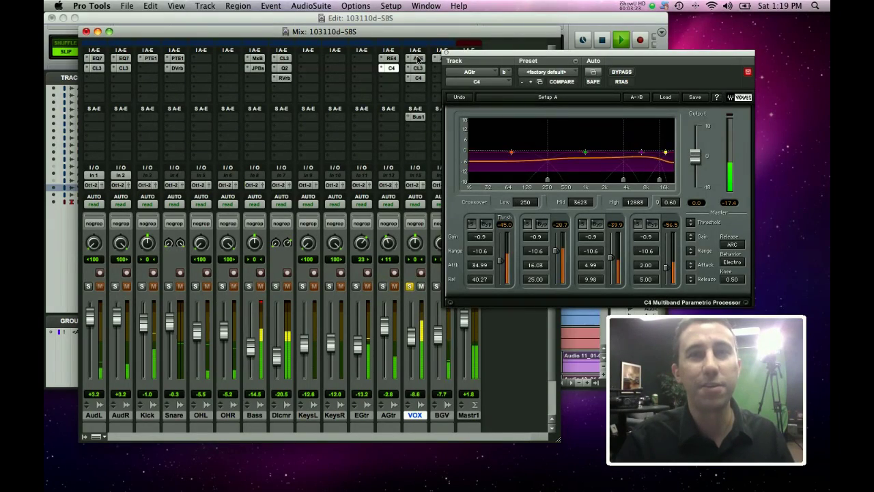
{"action": "left_click", "coordinate": [416, 58]}
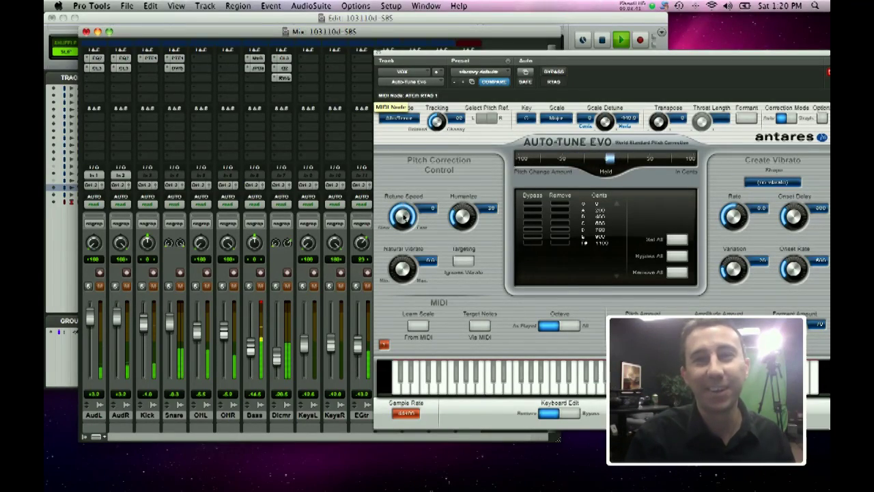
{"action": "left_click_drag", "start_coordinate": [403, 217], "coordinate": [405, 194]}
{"action": "key", "text": "space"}
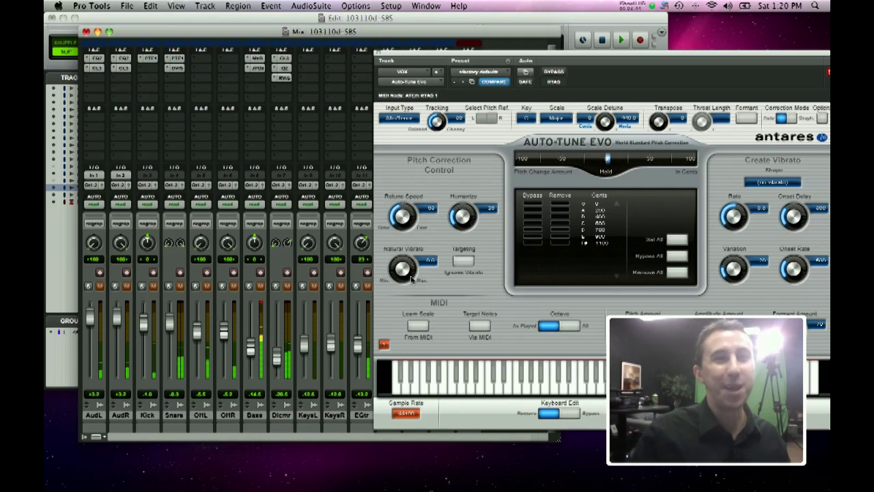
Close the Auto-Tune Evo window, take VOX out of solo and play the full mix
{"action": "left_click", "coordinate": [381, 58]}
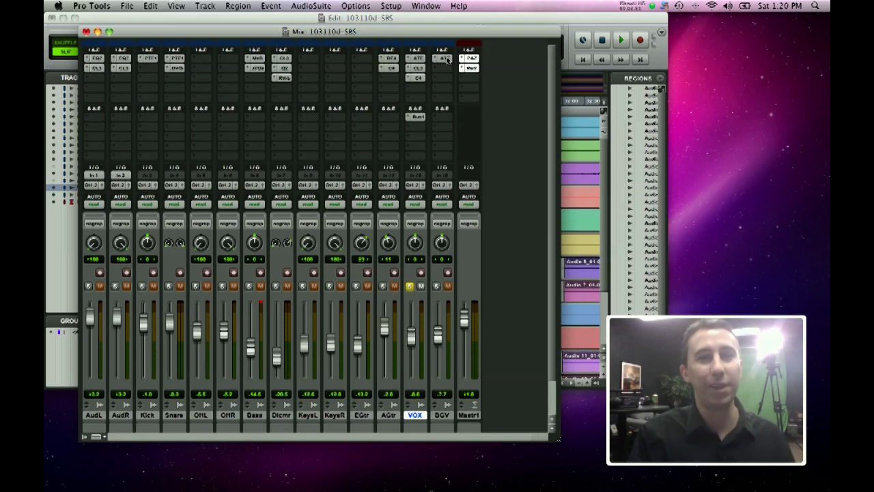
{"action": "left_click", "coordinate": [409, 287]}
{"action": "key", "text": "space"}
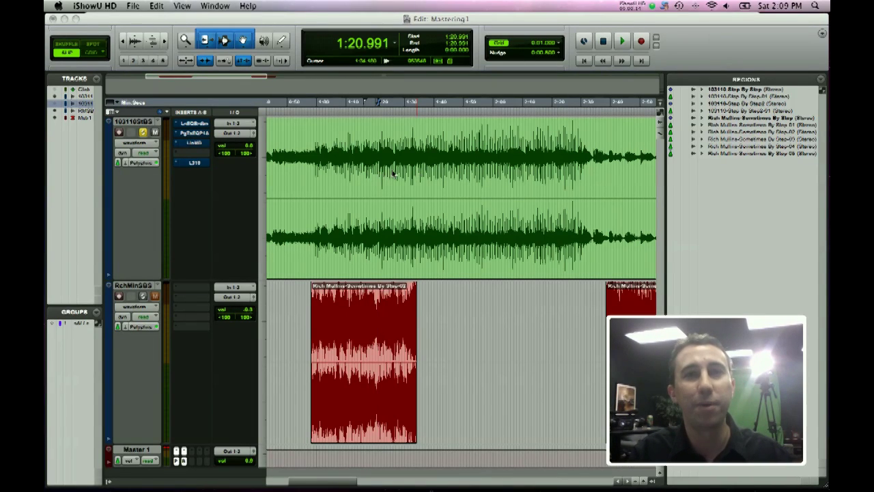
Play the soloed stereo mix in the Mastering1 session from about 1:22.663, and stop
{"action": "left_click", "coordinate": [395, 166]}
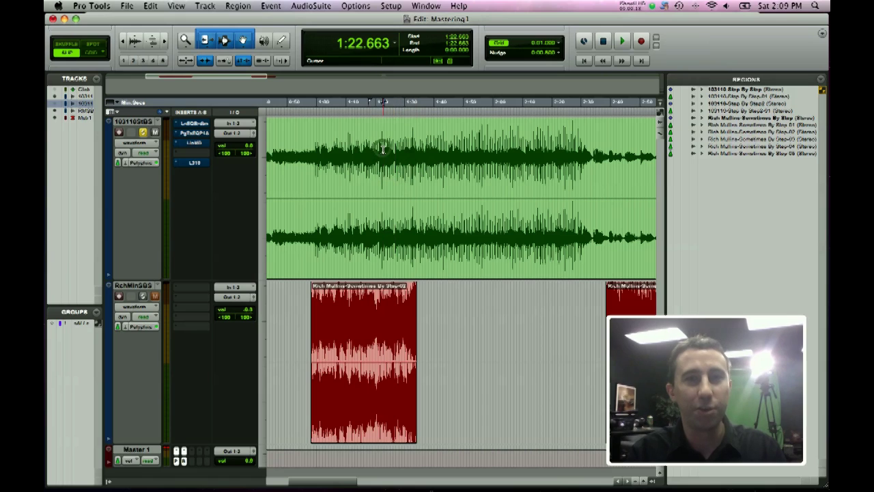
{"action": "key", "text": "space"}
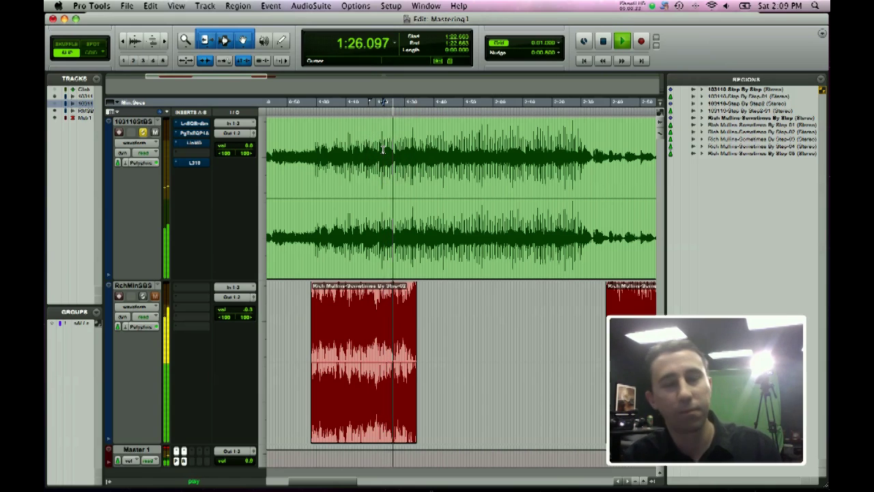
{"action": "key", "text": "space"}
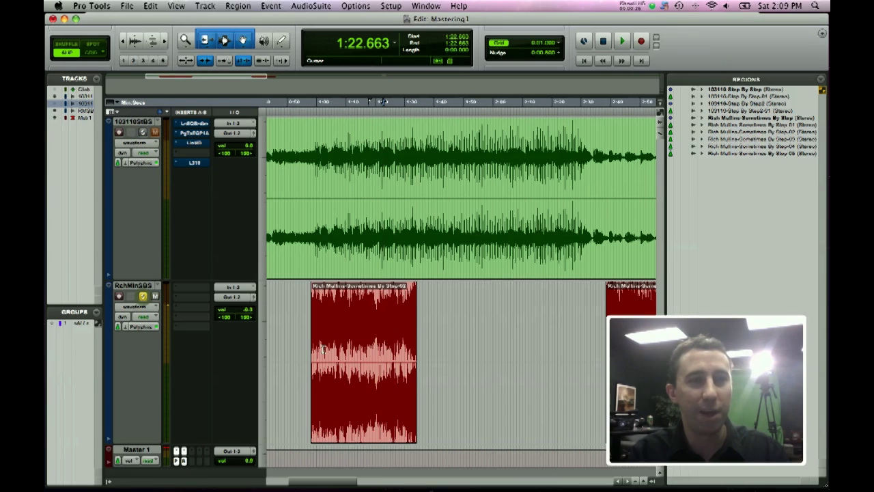
Play the soloed Rich Mullins reference track from about 1:18.576 for comparison, and stop
{"action": "left_click", "coordinate": [371, 314]}
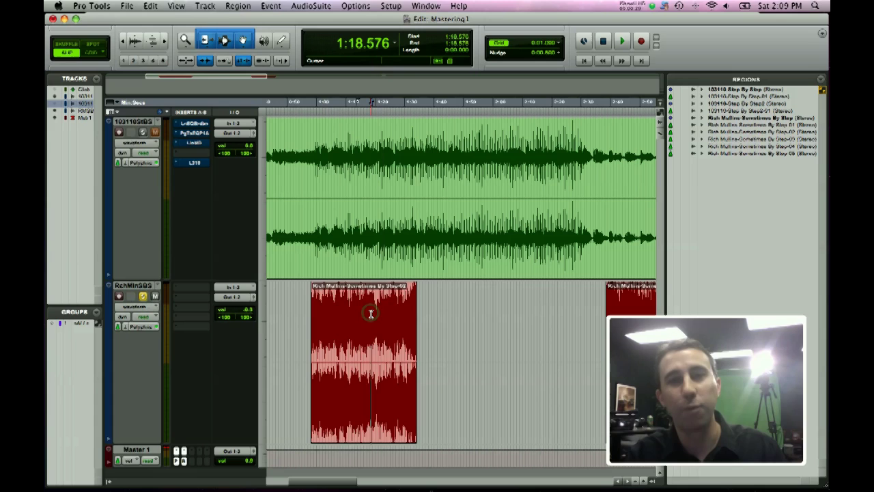
{"action": "key", "text": "space"}
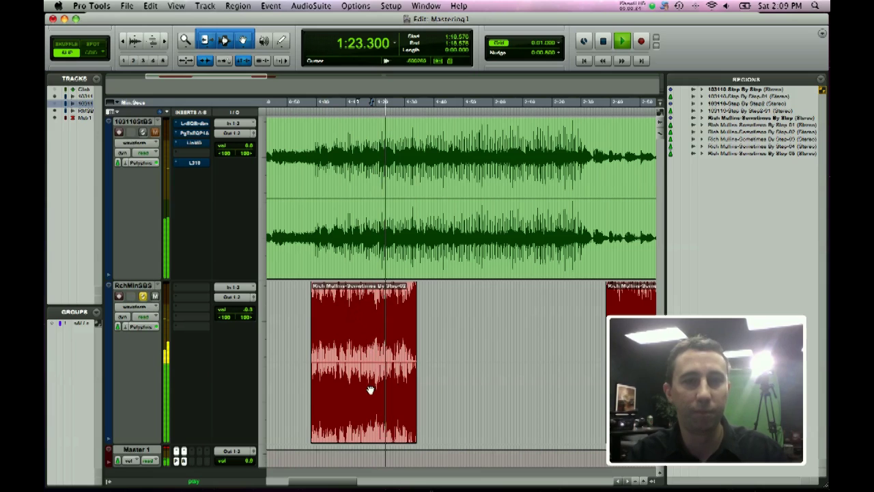
{"action": "key", "text": "space"}
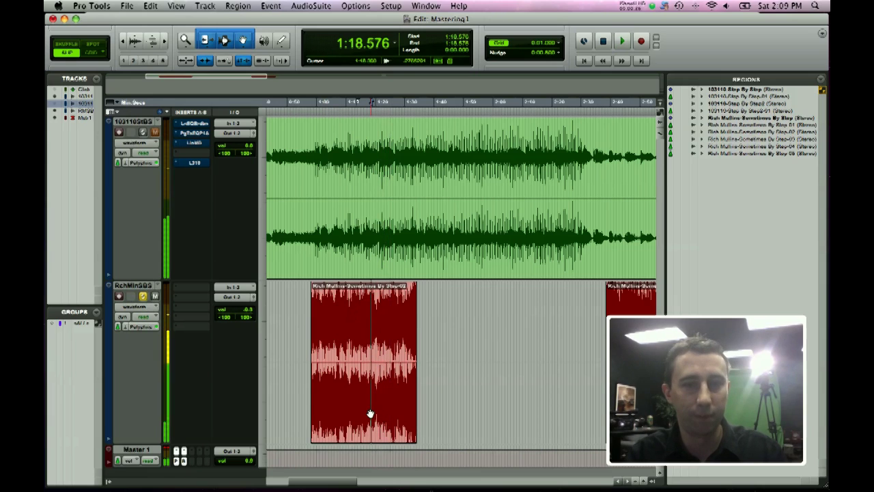
Move the Rich Mullins reference region to start at about 1:04.458, and place the edit cursor at about 1:25.820
{"action": "left_click", "coordinate": [372, 412]}
{"action": "left_click_drag", "start_coordinate": [375, 412], "coordinate": [393, 411]}
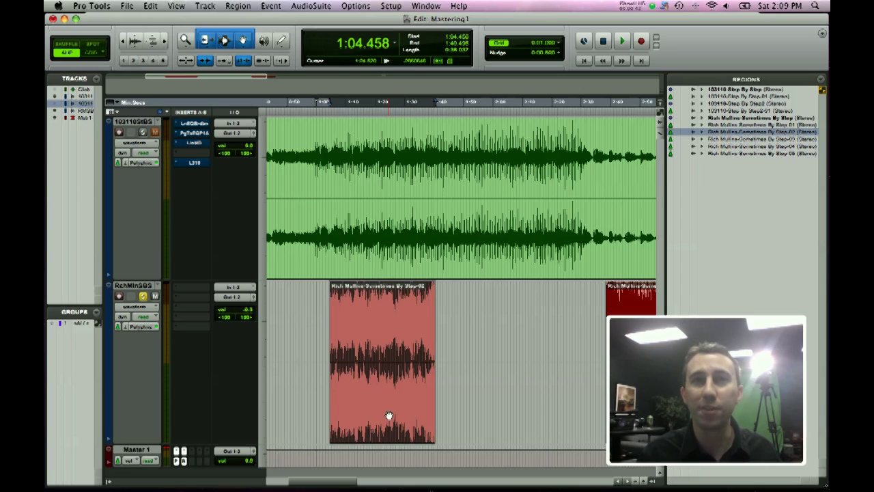
{"action": "left_click", "coordinate": [392, 309]}
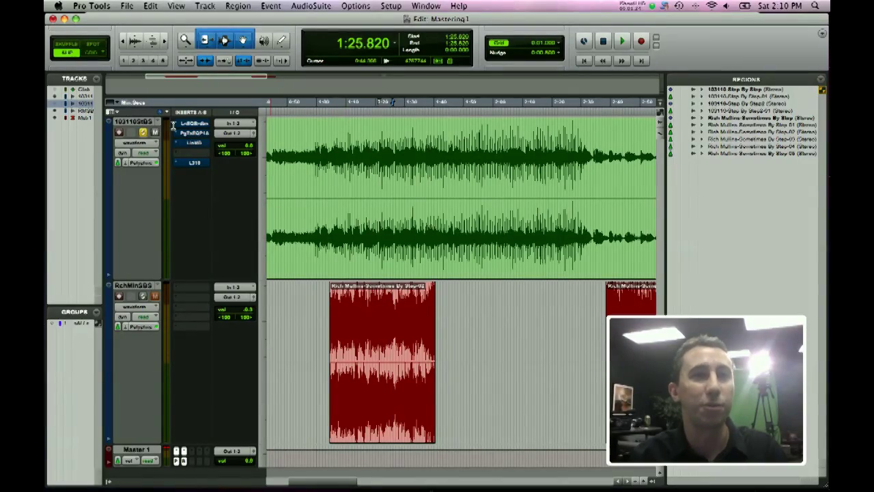
Open the stereo mix's Linear Phase EQ insert and adjust the Q of its yellow 5082 Hz band
{"action": "left_click", "coordinate": [193, 124]}
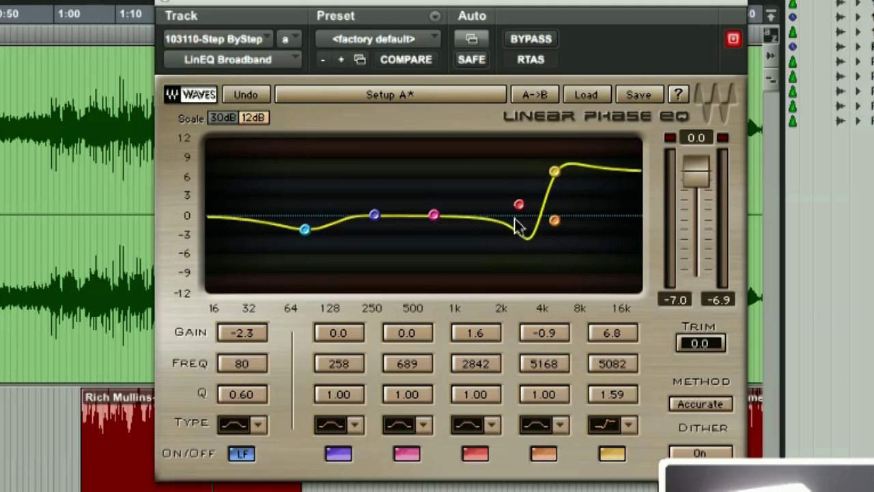
{"action": "left_click_drag", "start_coordinate": [621, 400], "coordinate": [575, 404]}
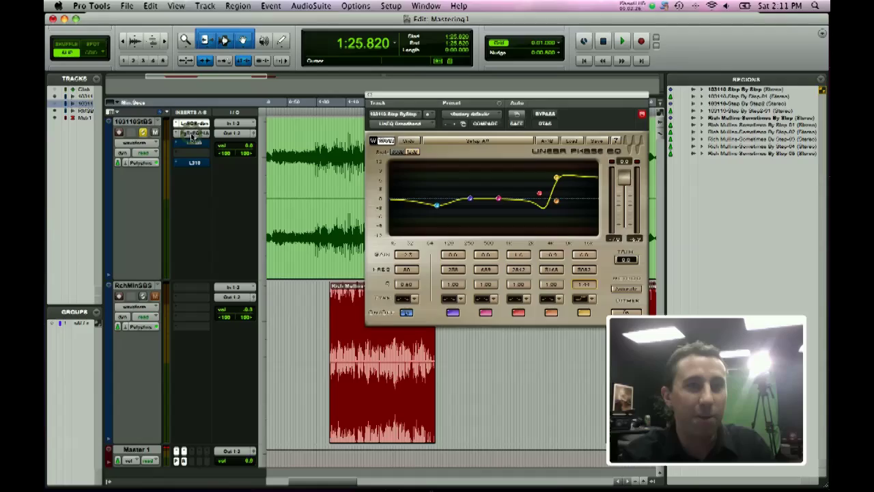
Open the stereo mix's PuigTec EQP-1A insert, reposition its window and play the song through it from about 1:25.820
{"action": "left_click", "coordinate": [193, 132]}
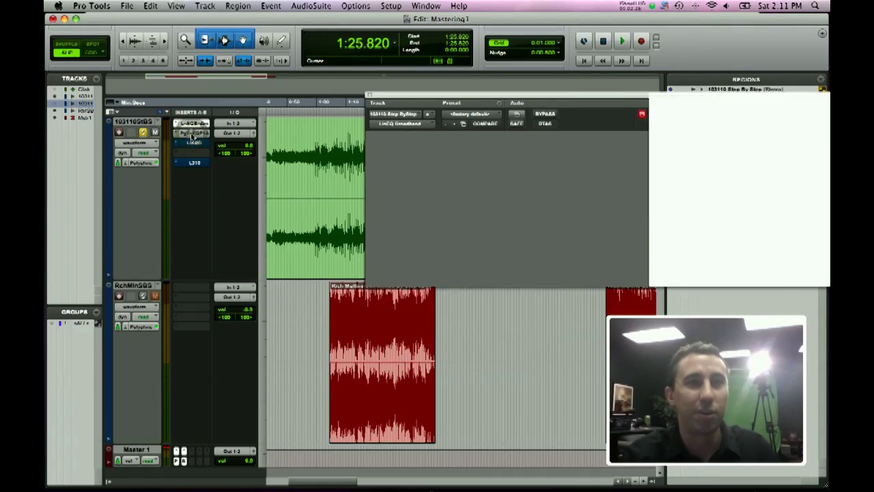
{"action": "left_click_drag", "start_coordinate": [538, 96], "coordinate": [460, 114]}
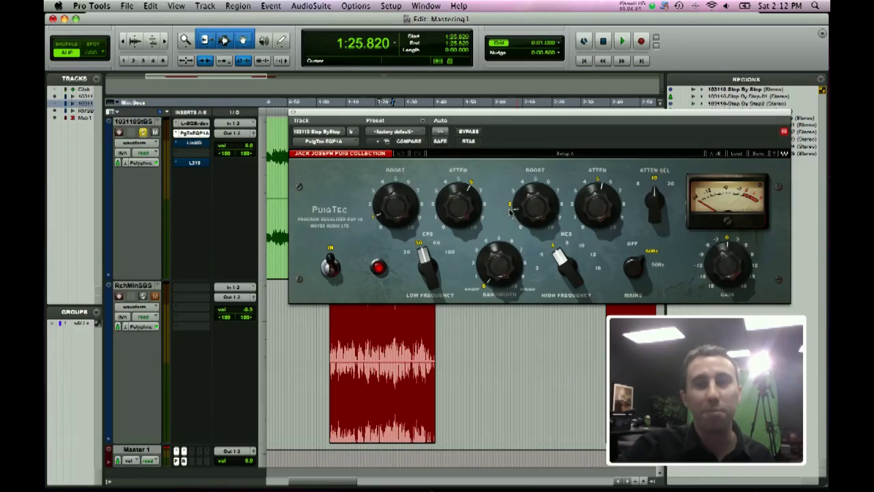
{"action": "key", "text": "space"}
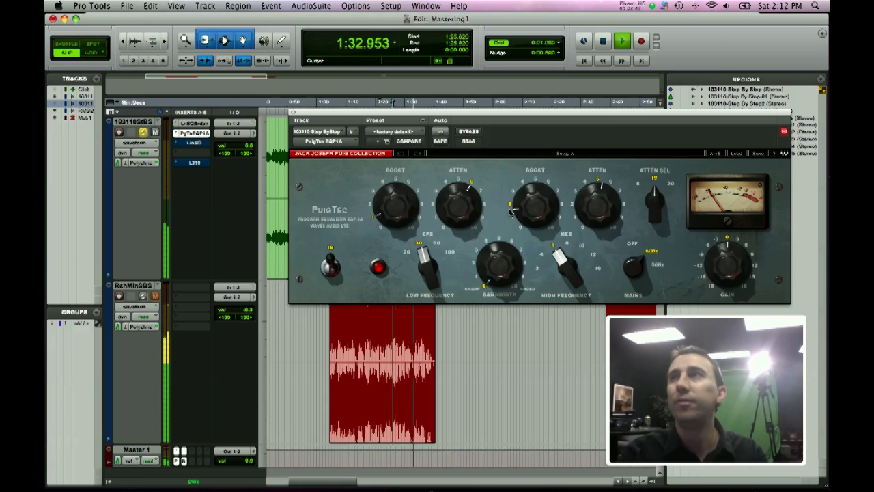
{"action": "key", "text": "space"}
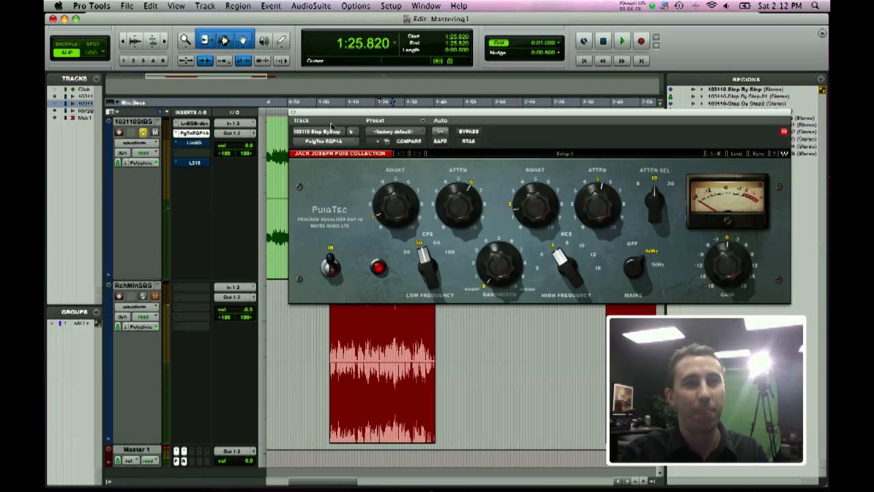
Open the stereo mix's Linear Phase Multiband insert, reposition its window and examine its band settings
{"action": "left_click", "coordinate": [194, 144]}
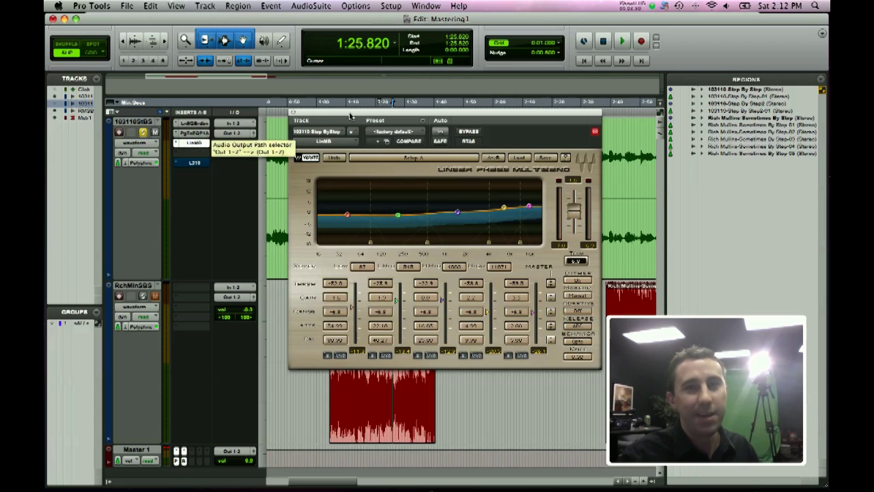
{"action": "left_click_drag", "start_coordinate": [355, 116], "coordinate": [413, 100]}
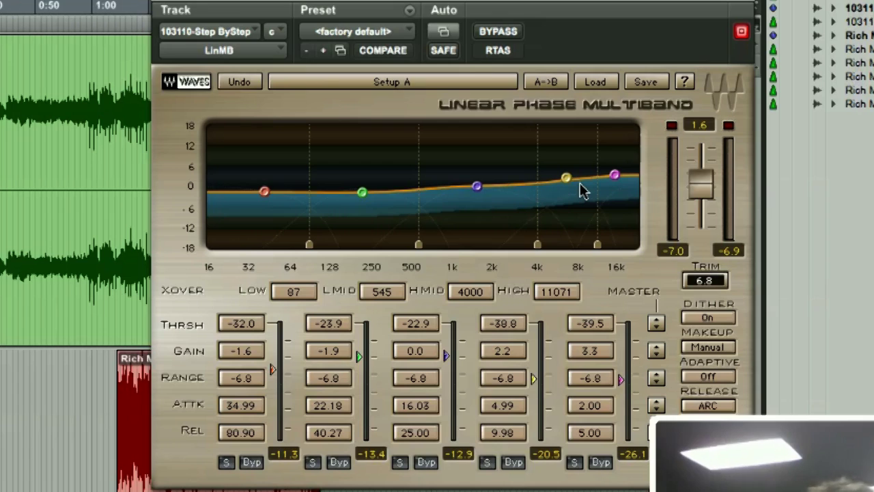
Play the stereo mix through its L316 insert, lower the linked threshold and output ceiling together, and raise the ceiling
{"action": "key", "text": "space"}
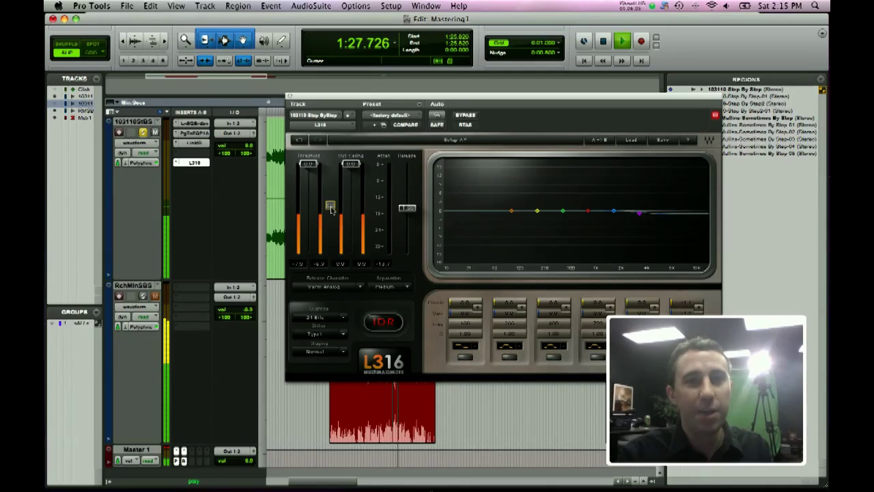
{"action": "left_click_drag", "start_coordinate": [331, 220], "coordinate": [332, 229]}
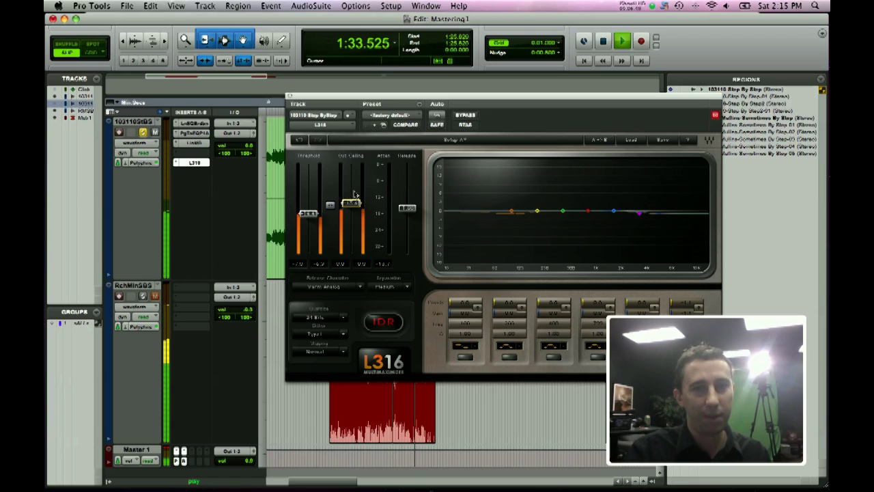
{"action": "left_click_drag", "start_coordinate": [354, 183], "coordinate": [355, 157]}
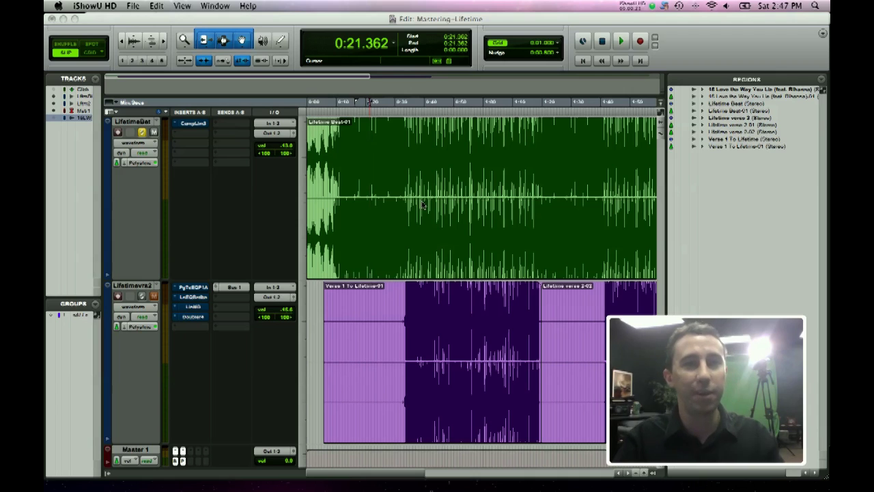
In the Mastering-Lifetime session, play the soloed Lifetime Beat track from about 0:22.476
{"action": "left_click", "coordinate": [372, 192]}
{"action": "key", "text": "space"}
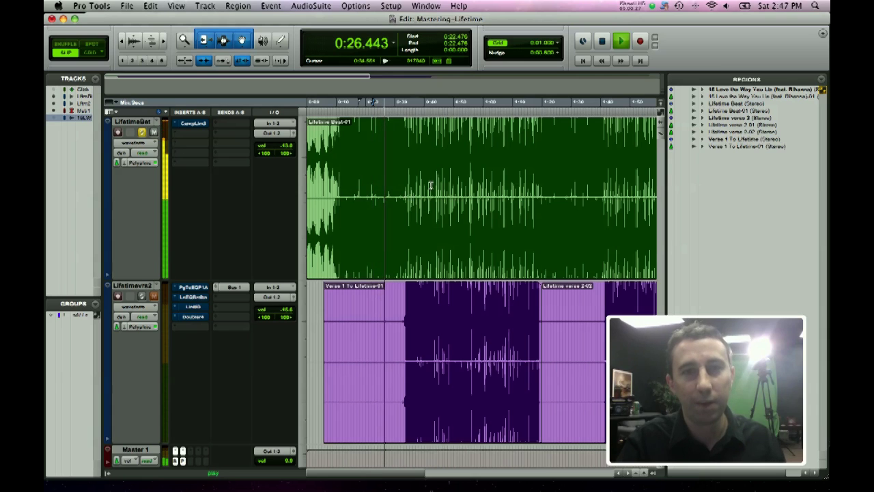
{"action": "key", "text": "space"}
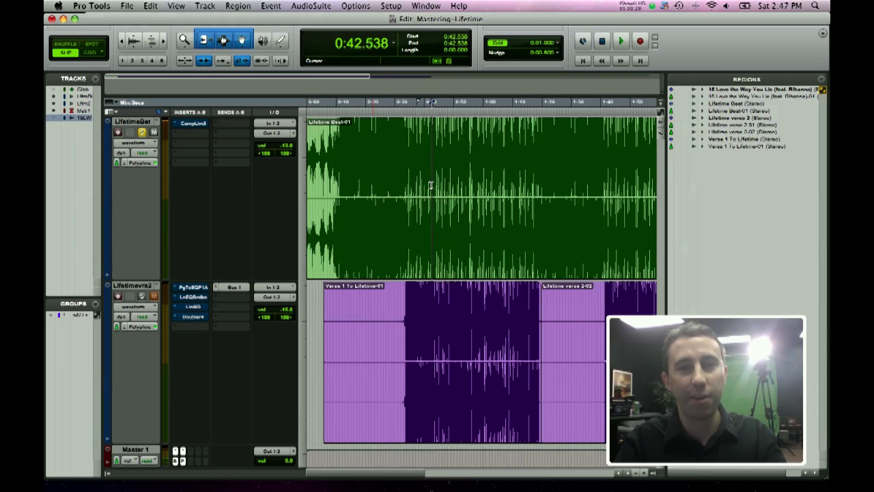
Play from about 0:42.538, solo the Lifetime verse 2 vocal track and turn off the beat track's solo to hear the vocal alone
{"action": "key", "text": "space"}
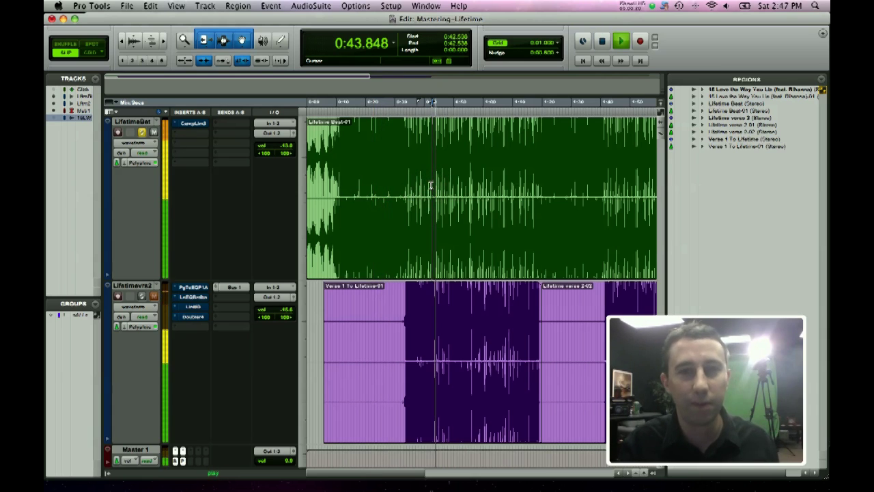
{"action": "left_click", "coordinate": [142, 296]}
{"action": "left_click", "coordinate": [142, 132]}
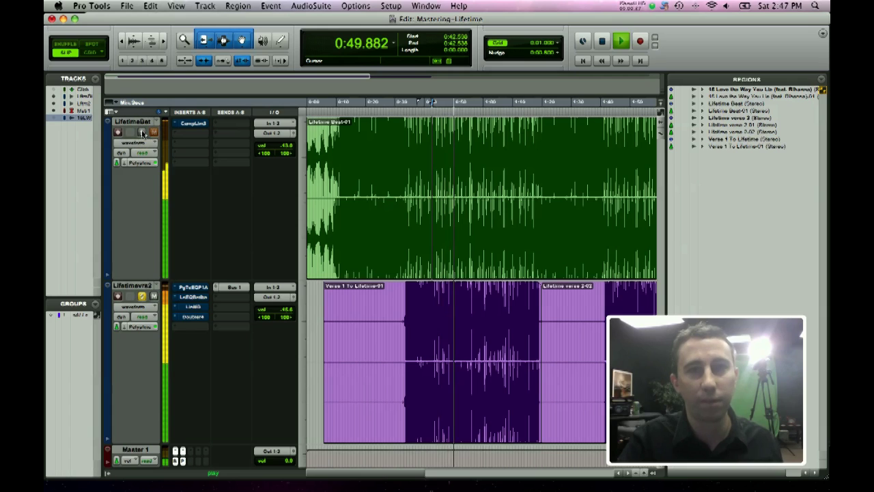
{"action": "key", "text": "space"}
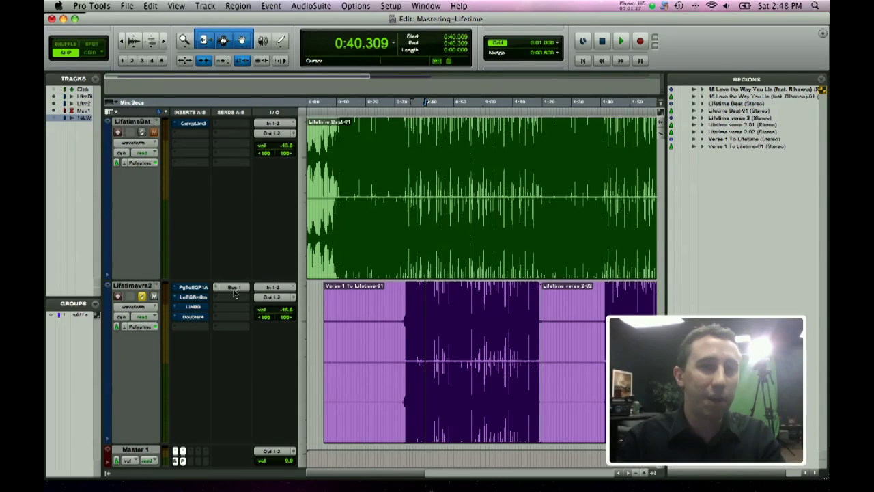
Open the Lifetime verse 2 vocal track's Bus 1 send and raise its level to about +3.8
{"action": "left_click", "coordinate": [233, 287]}
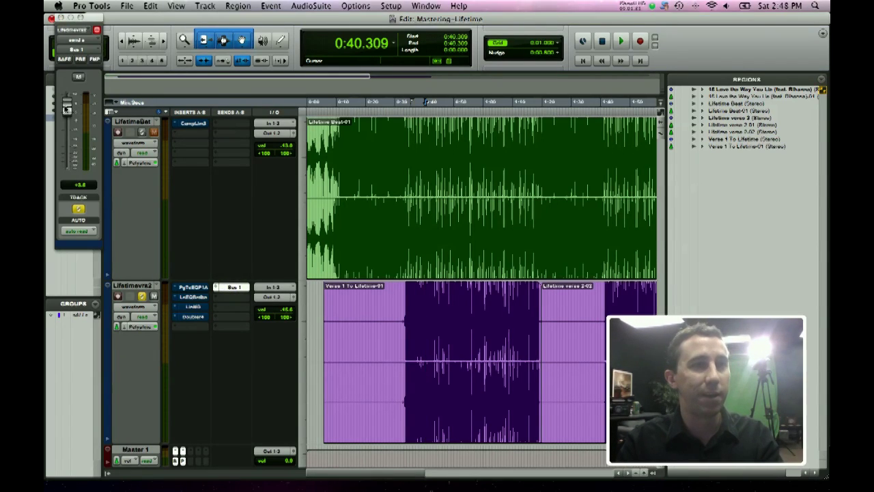
{"action": "left_click_drag", "start_coordinate": [66, 157], "coordinate": [65, 104]}
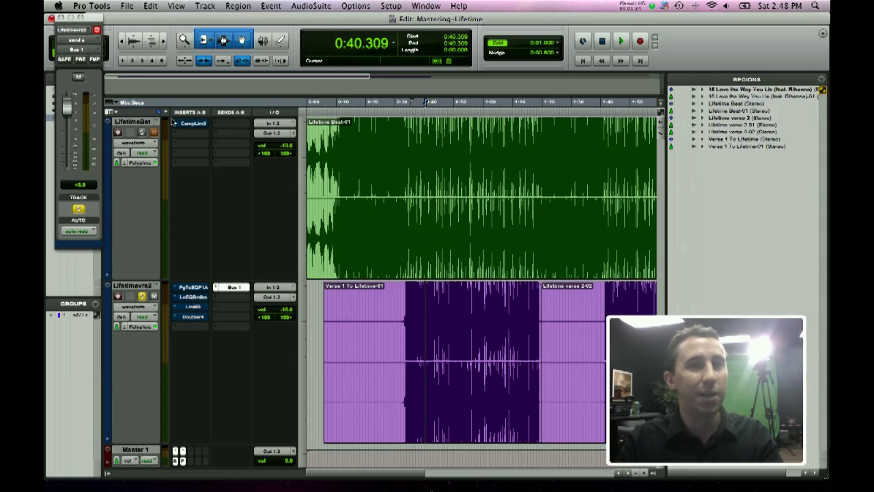
Open the Lifetime Beat track's Compressor/Limiter, take it out of bypass and choose Bus 1 as its key input
{"action": "left_click", "coordinate": [195, 123]}
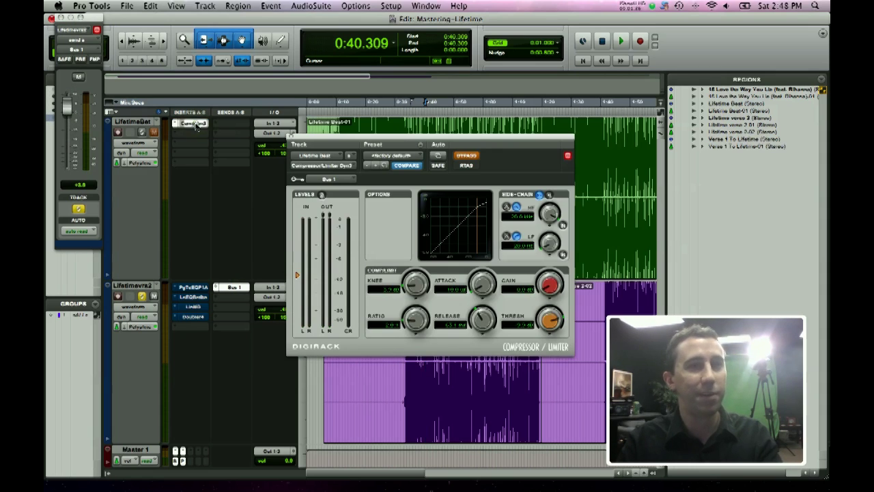
{"action": "left_click", "coordinate": [329, 179]}
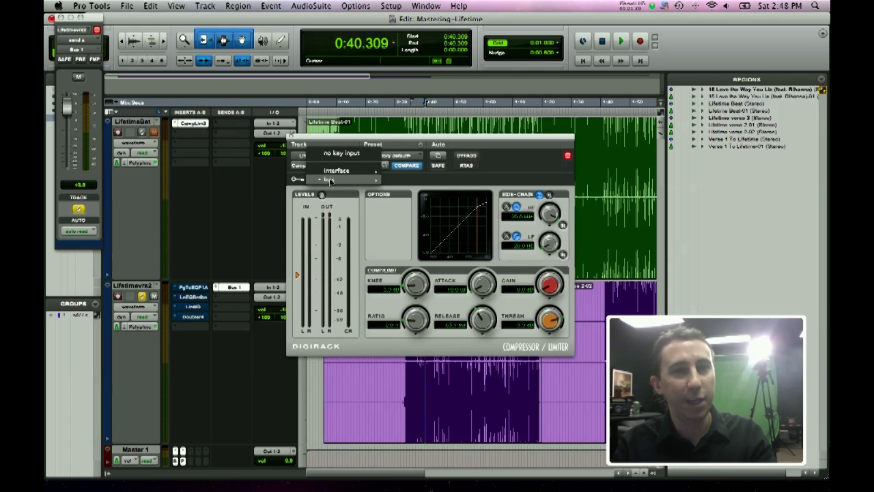
{"action": "mouse_move", "coordinate": [329, 181]}
{"action": "left_click", "coordinate": [402, 183]}
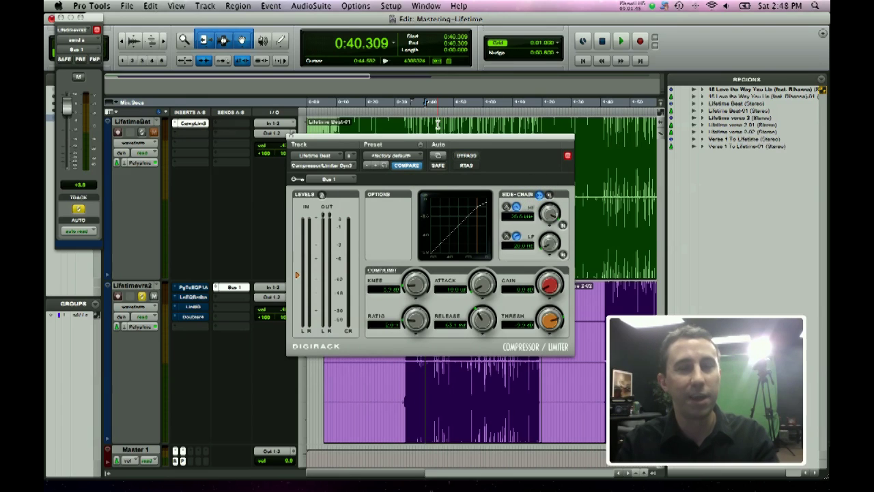
Play from about 0:40.309 with both the vocal and the beat soloed, and watch the compressor's gain reduction
{"action": "key", "text": "space"}
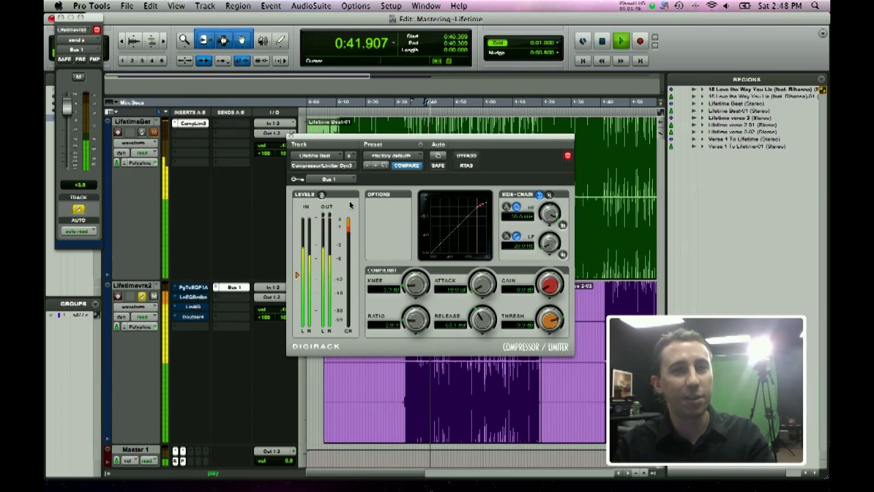
{"action": "left_click", "coordinate": [142, 132]}
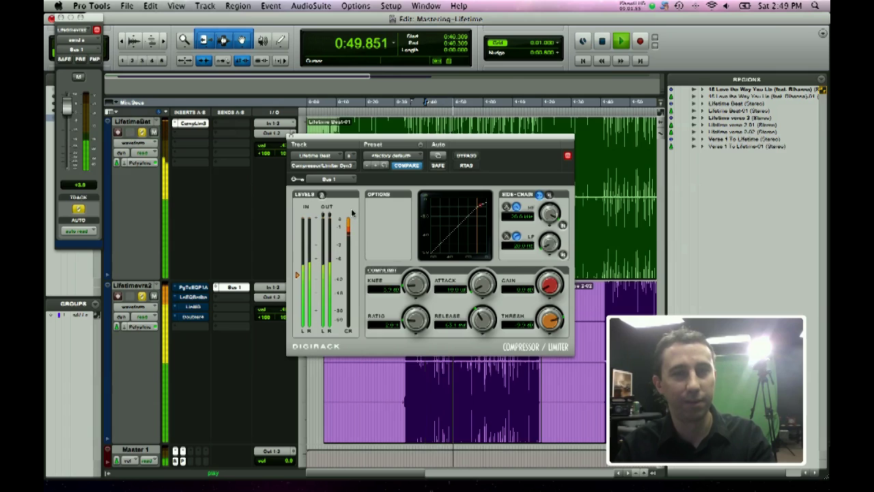
{"action": "key", "text": "space"}
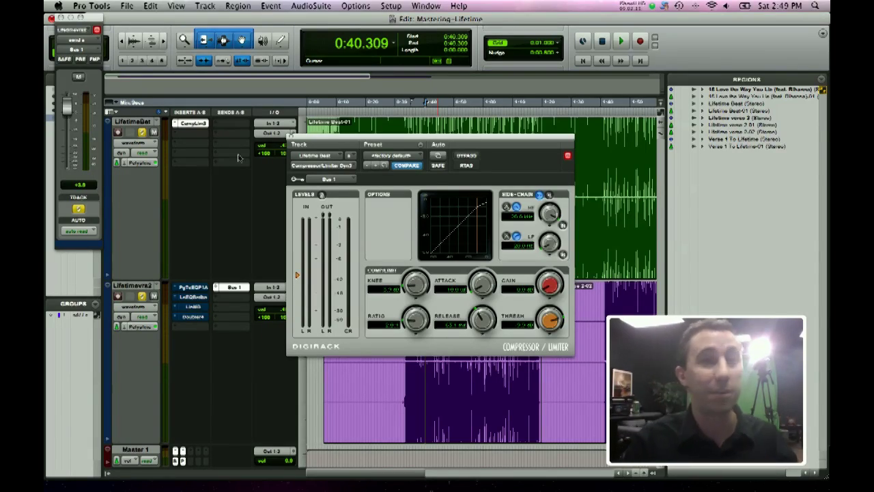
Close the compressor window, play the beat from about 0:24.706 and 0:40.495, and turn off the vocal track's solo
{"action": "left_click", "coordinate": [291, 139]}
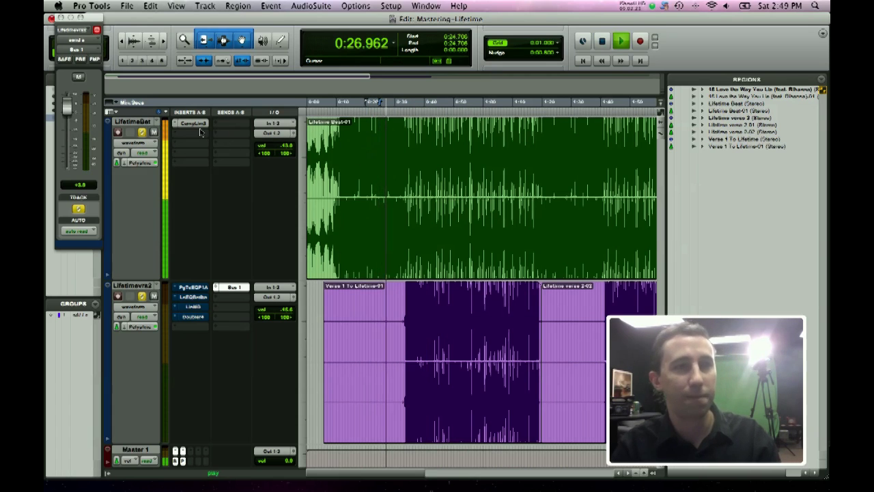
{"action": "key", "text": "space"}
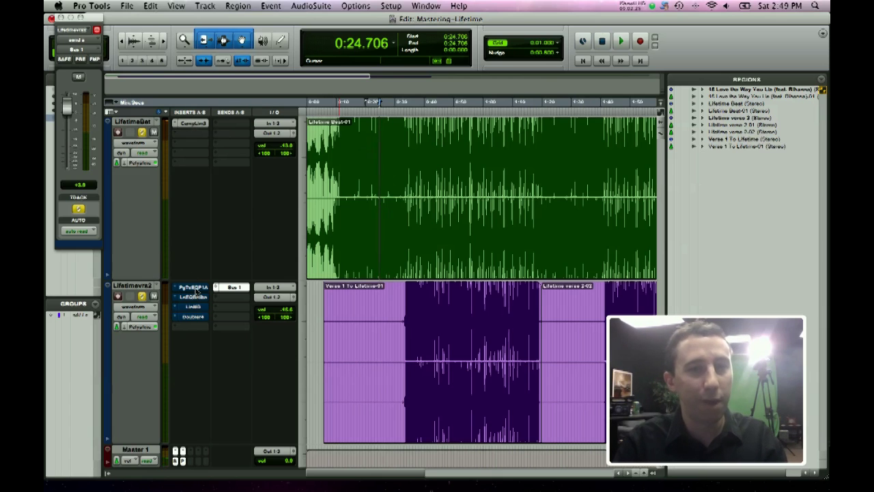
{"action": "left_click", "coordinate": [425, 314]}
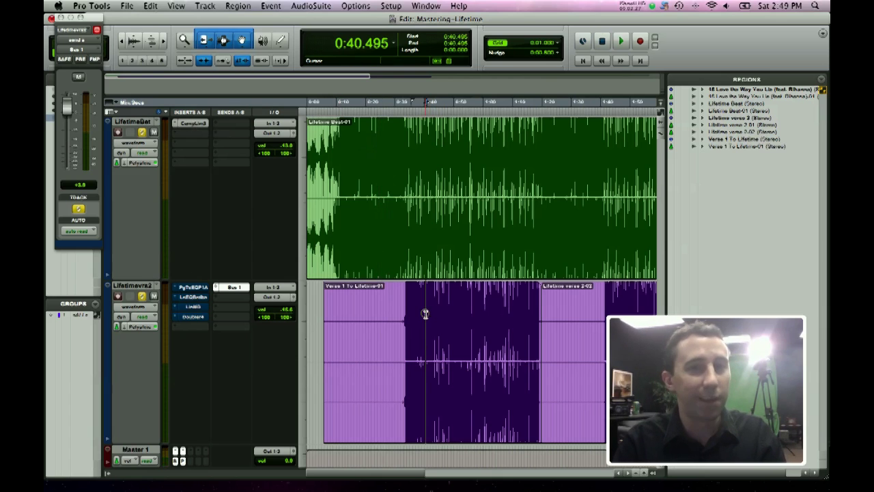
{"action": "key", "text": "space"}
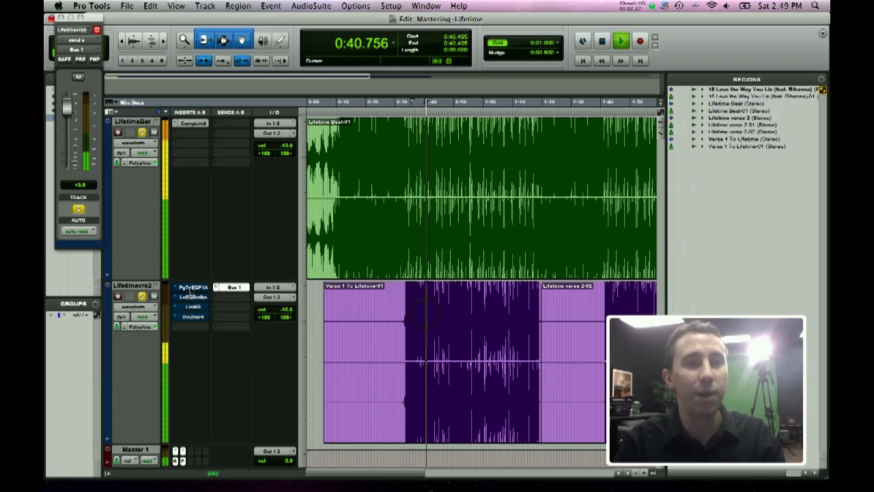
{"action": "left_click", "coordinate": [141, 297]}
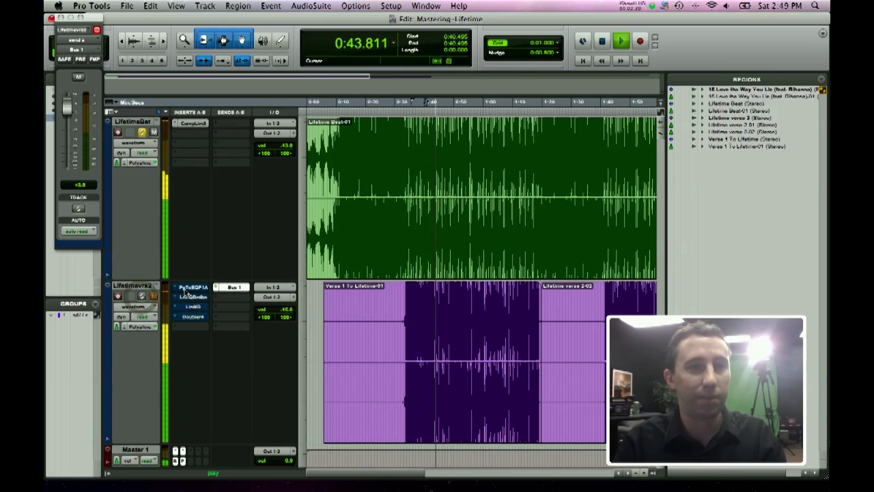
{"action": "key", "text": "space"}
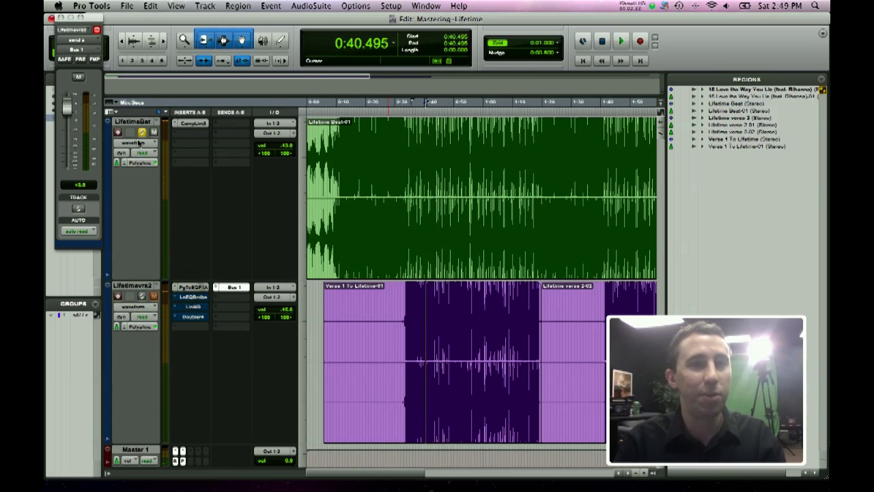
Open the vocal track's PuigTec EQP-1A insert and play the vocal alone through it from about 0:40.495
{"action": "left_click", "coordinate": [191, 287]}
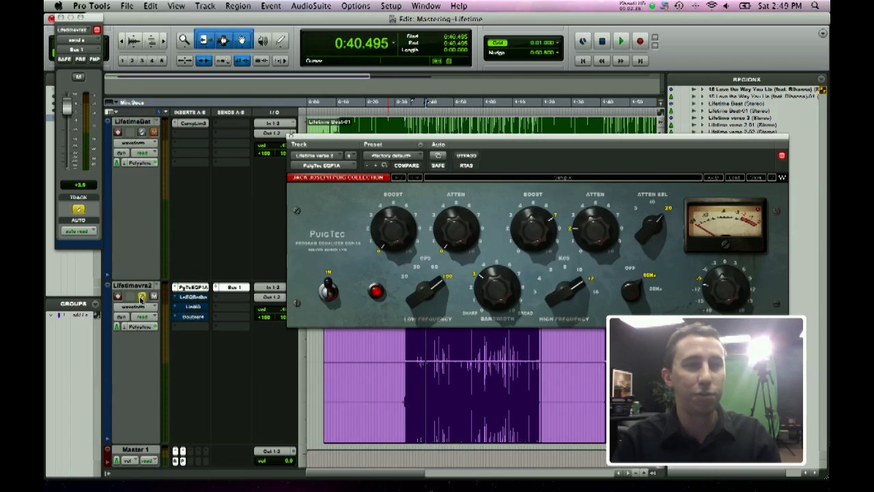
{"action": "key", "text": "space"}
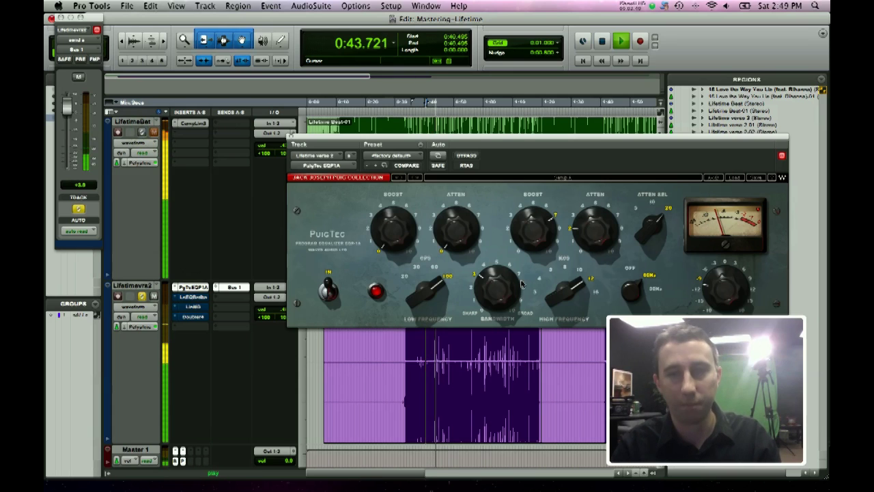
{"action": "key", "text": "space"}
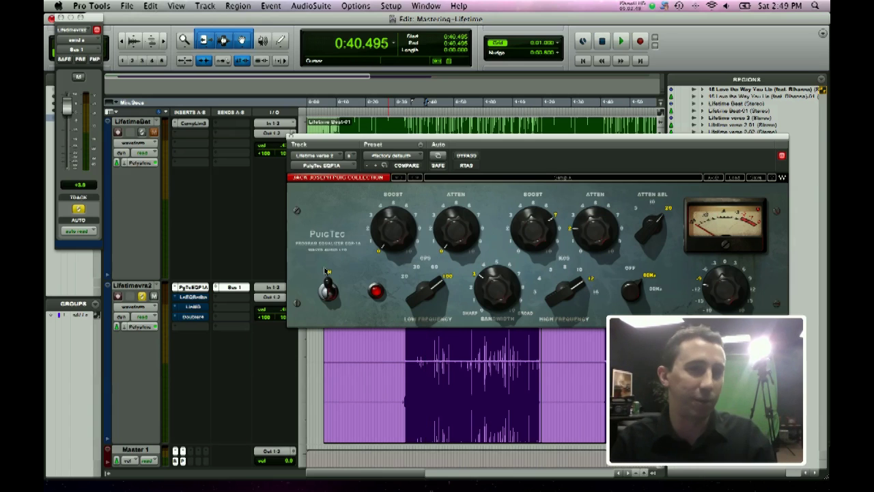
Examine the vocal track's Linear Phase EQ and Linear Phase Multiband inserts, raising the track volume and playing the vocal through them
{"action": "left_click", "coordinate": [192, 297]}
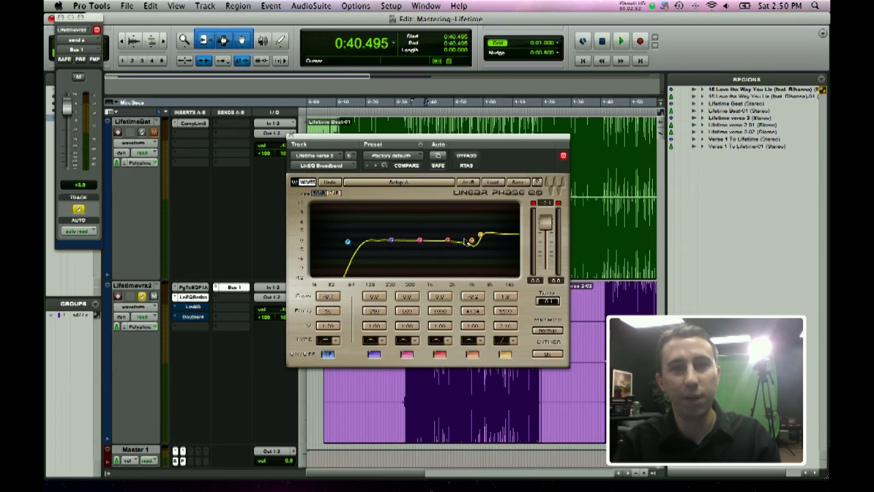
{"action": "left_click", "coordinate": [195, 306]}
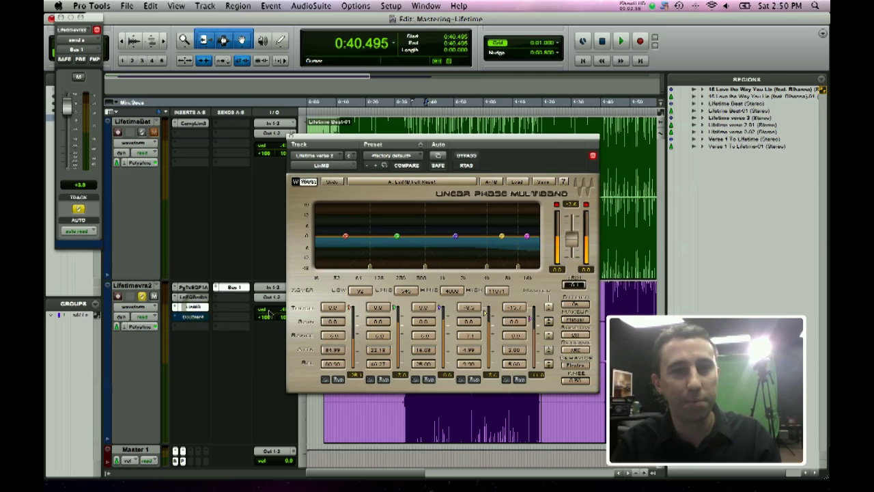
{"action": "left_click", "coordinate": [278, 312]}
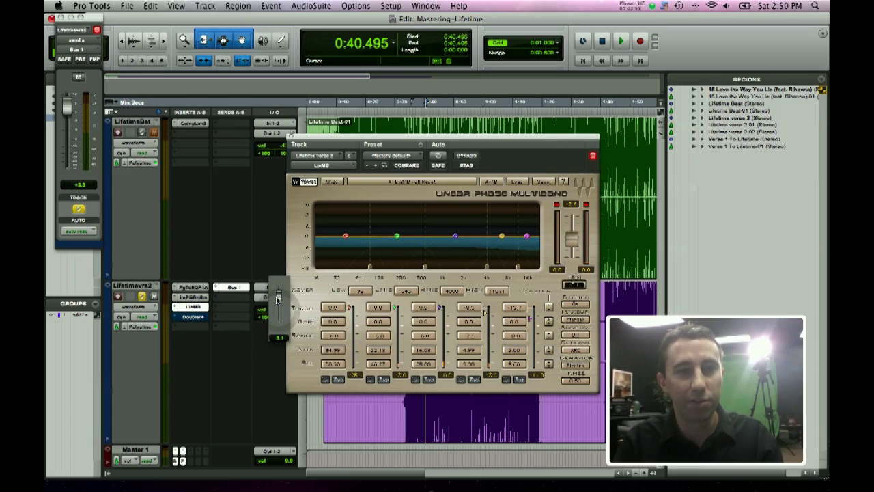
{"action": "key", "text": "space"}
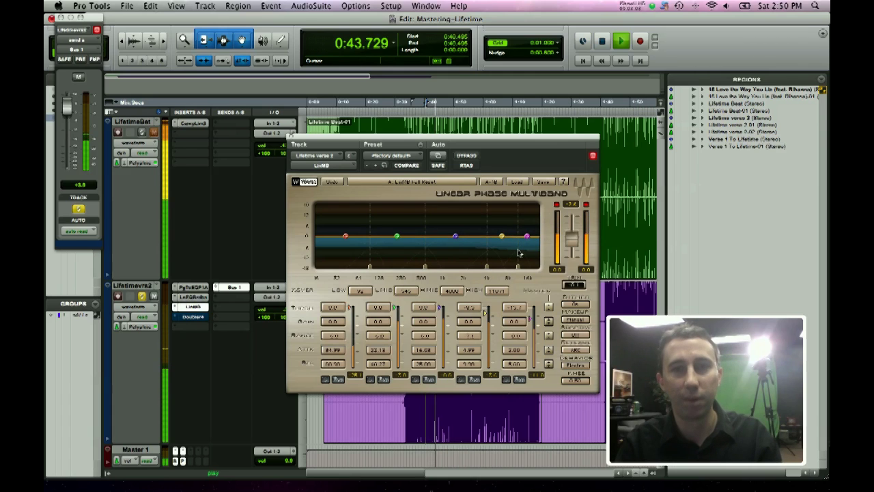
{"action": "key", "text": "space"}
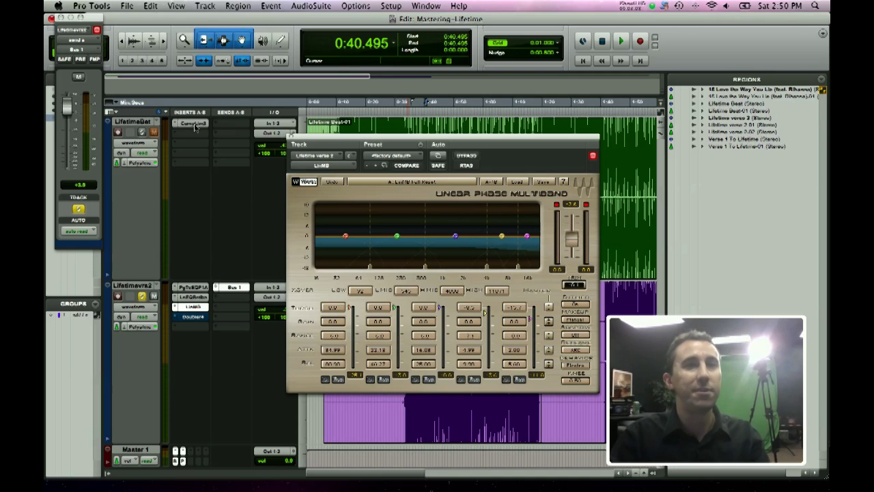
Solo the Lifetime Beat track as well and play it together with the vocal from about 0:40.495
{"action": "left_click", "coordinate": [142, 132]}
{"action": "key", "text": "space"}
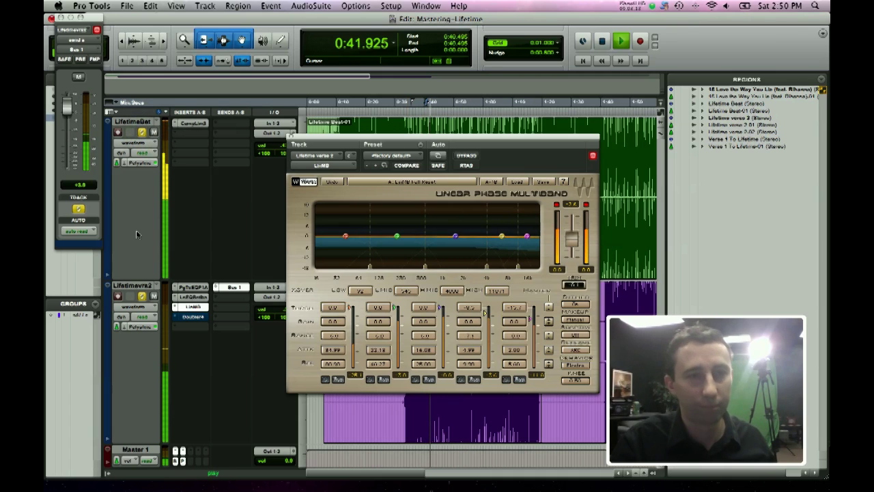
{"action": "key", "text": "space"}
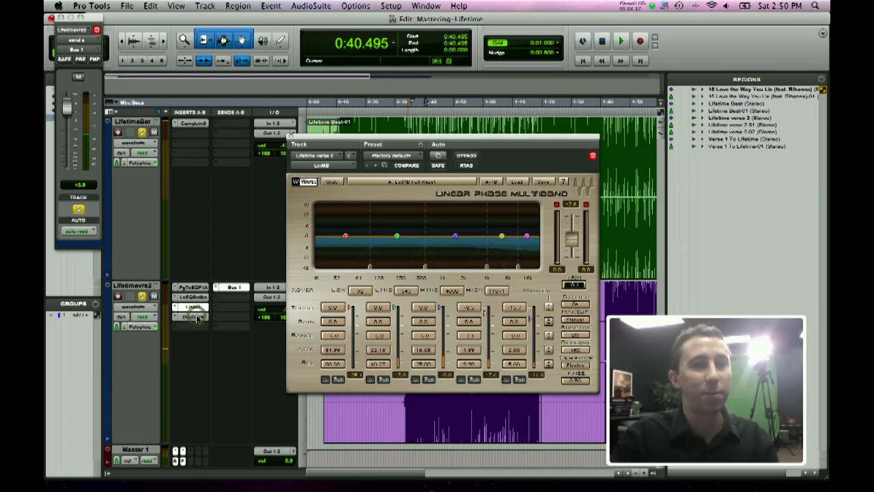
Open the vocal track's Doubler insert and, while playing both tracks, set the vocal track's volume to about -2.6 dB
{"action": "left_click", "coordinate": [195, 317]}
{"action": "key", "text": "space"}
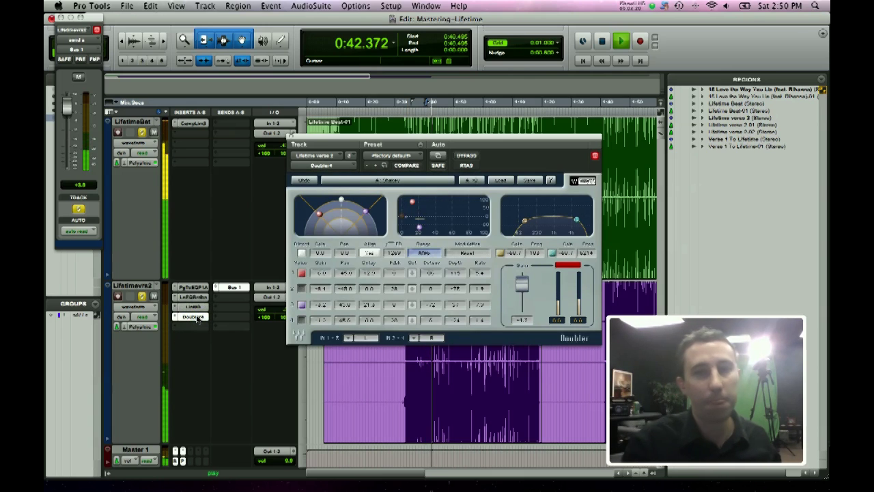
{"action": "left_click", "coordinate": [269, 315]}
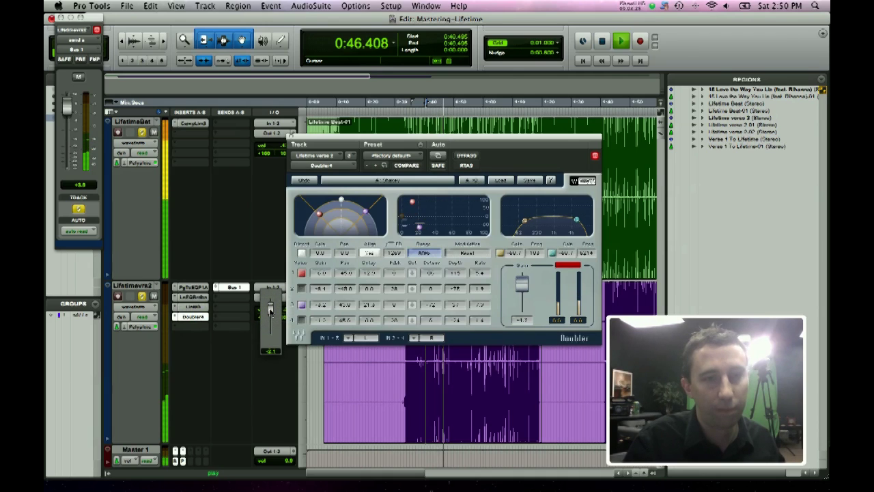
{"action": "left_click", "coordinate": [270, 313]}
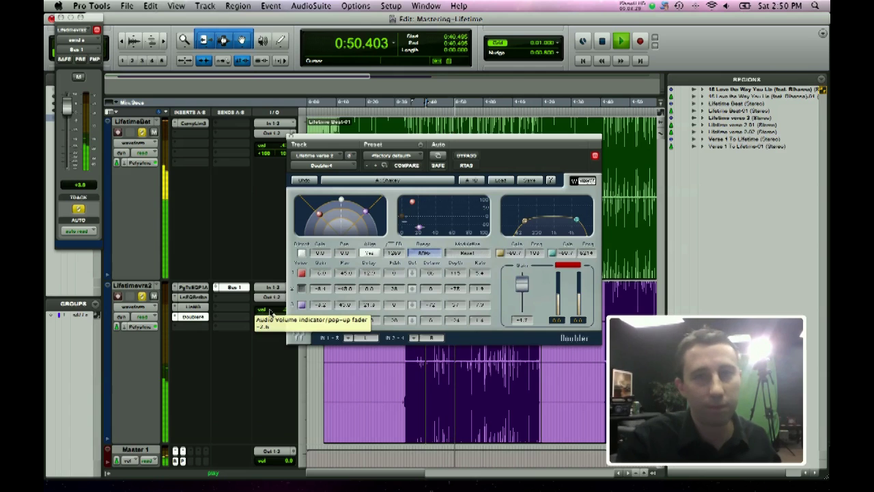
{"action": "key", "text": "space"}
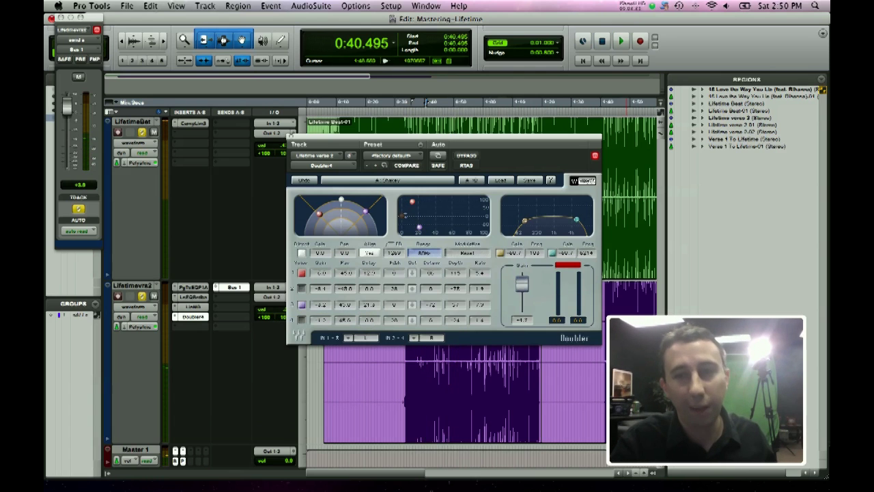